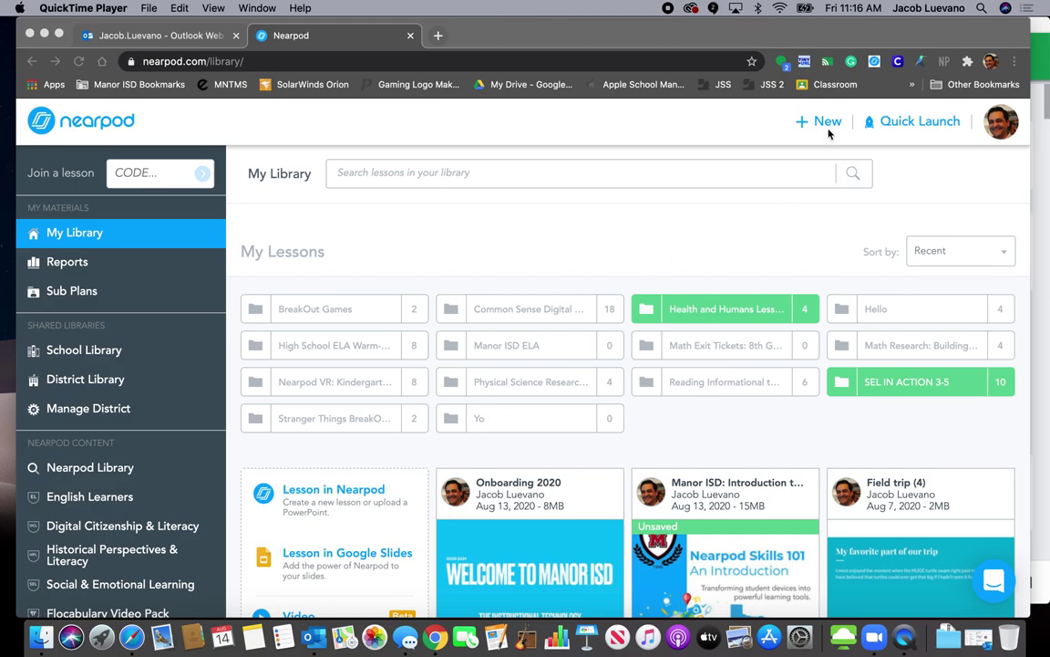
# Create a new untitled lesson and add a slide with a Draw It activity.
pyautogui.click(826, 119)
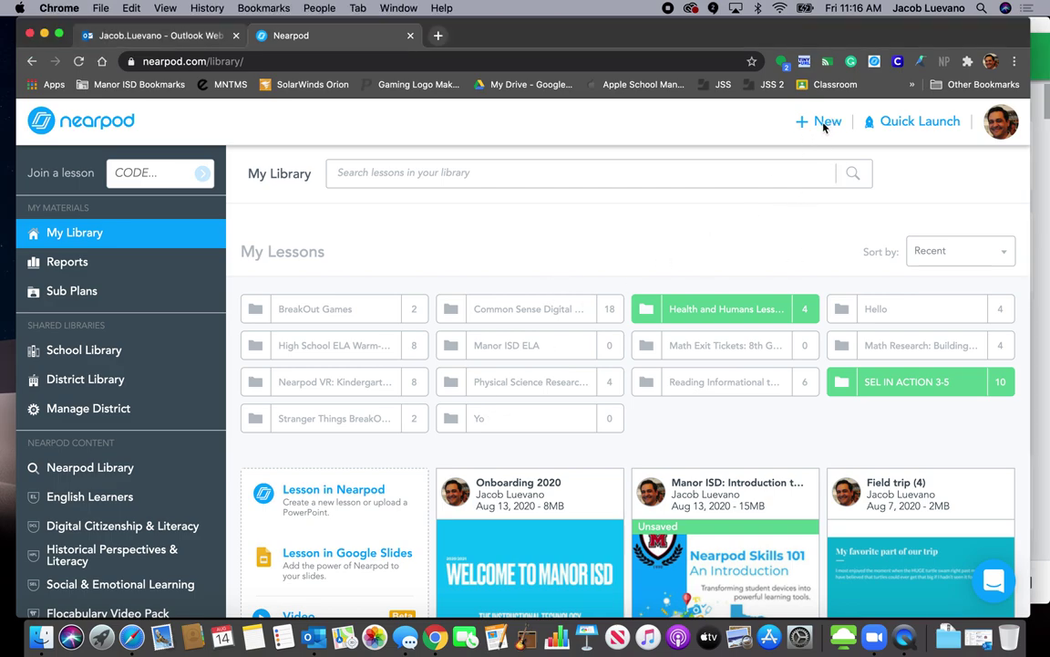
pyautogui.click(823, 119)
pyautogui.click(798, 160)
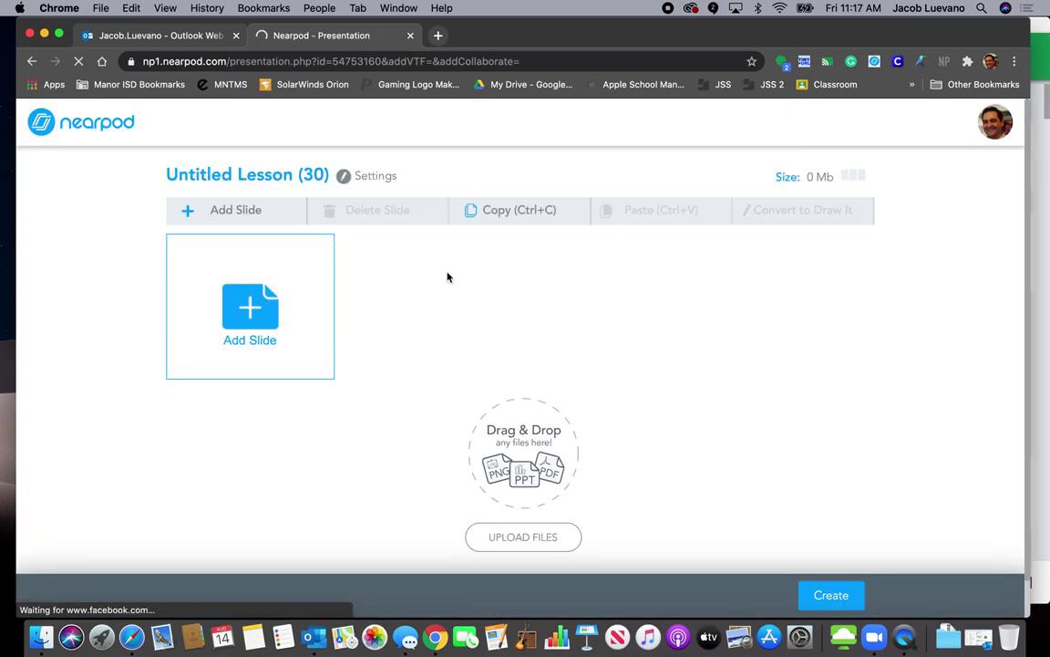
pyautogui.click(245, 305)
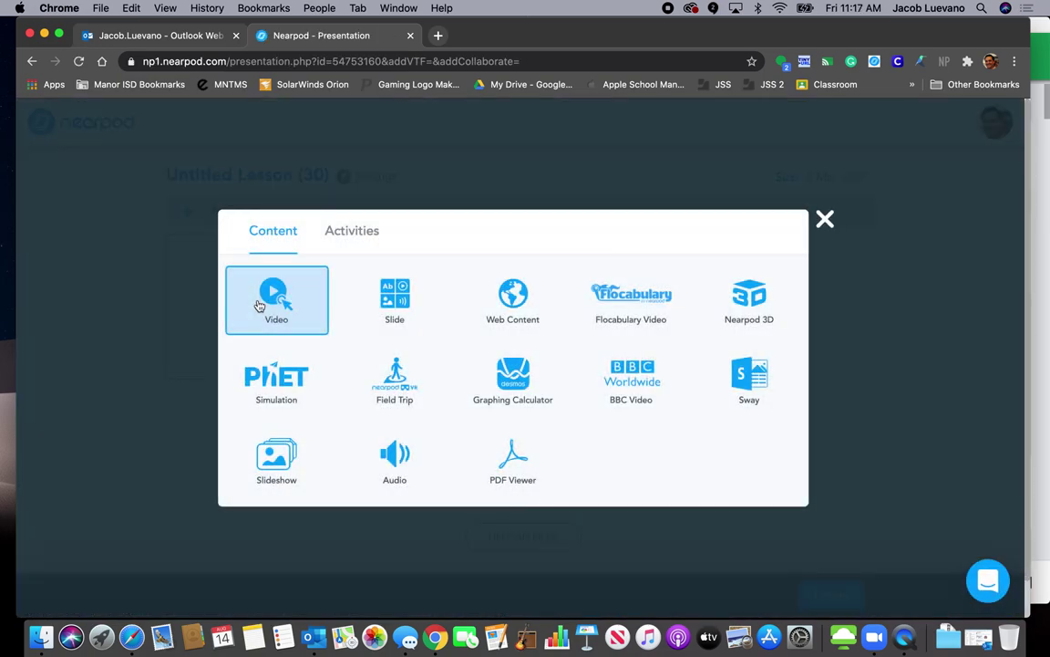
pyautogui.click(362, 234)
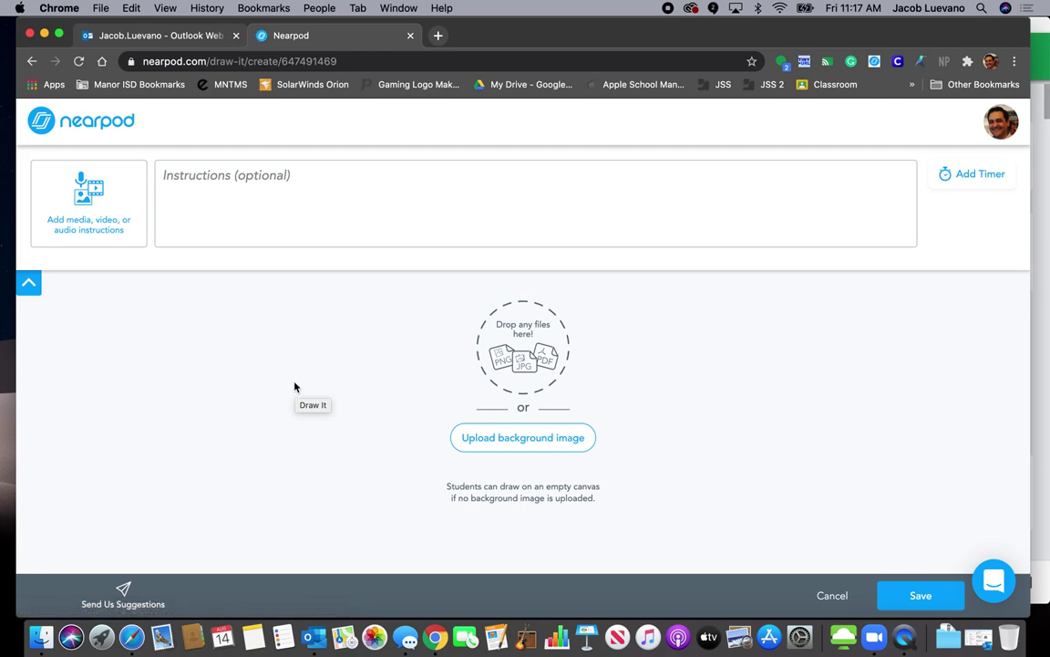
# Enter 'Type your instructions' as the written instruction and attach a short recorded audio clip.
pyautogui.click(304, 198)
pyautogui.write('Type')
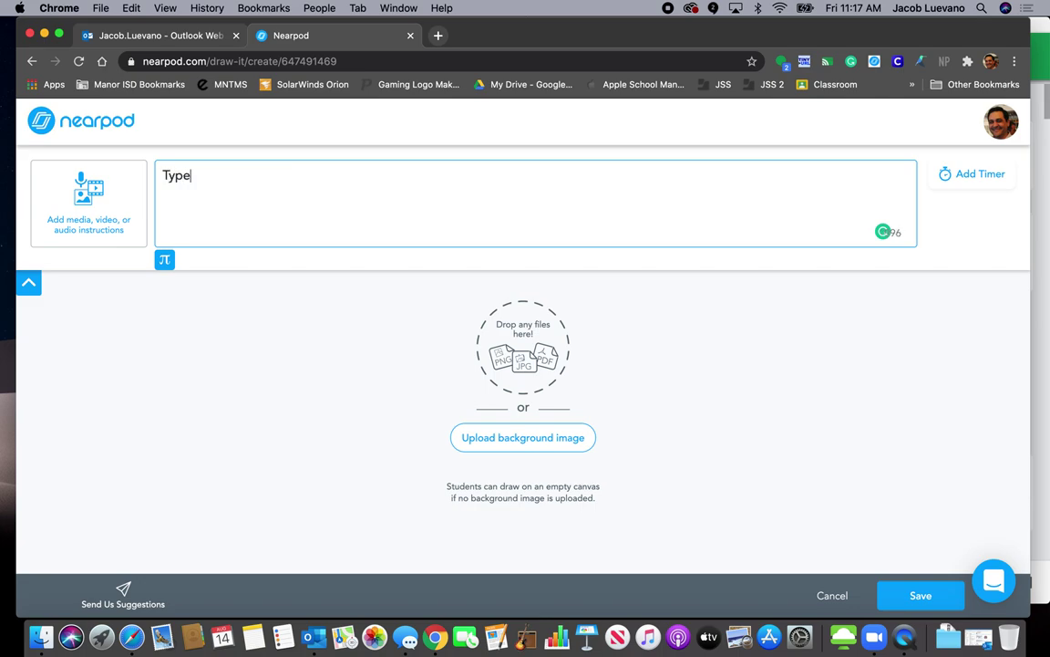
pyautogui.write(' your instr')
pyautogui.write('uctions')
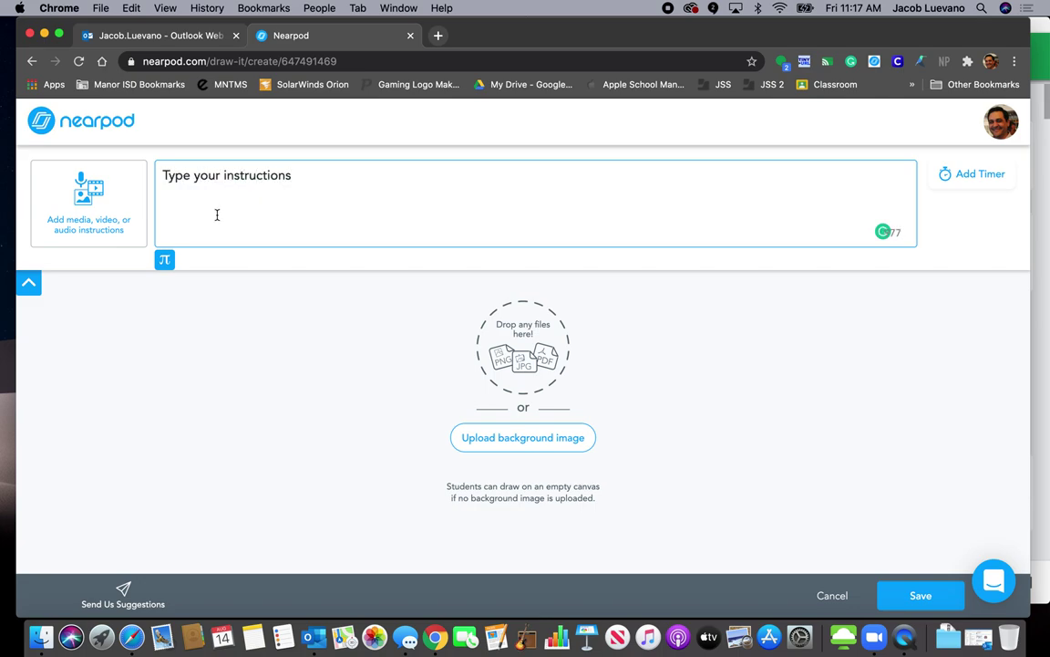
pyautogui.click(91, 205)
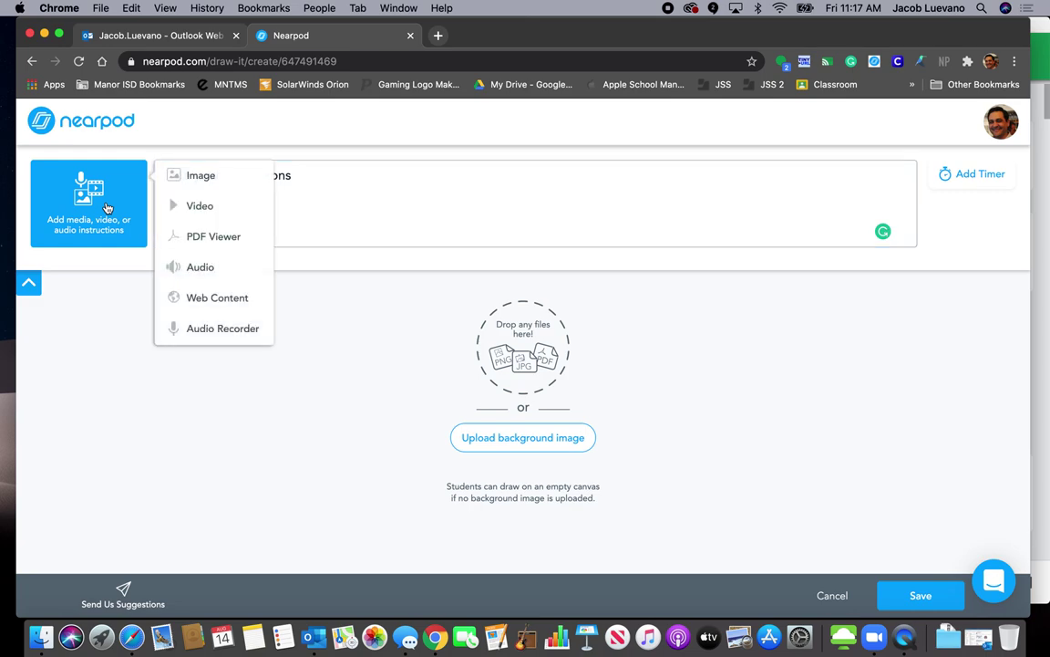
pyautogui.click(205, 330)
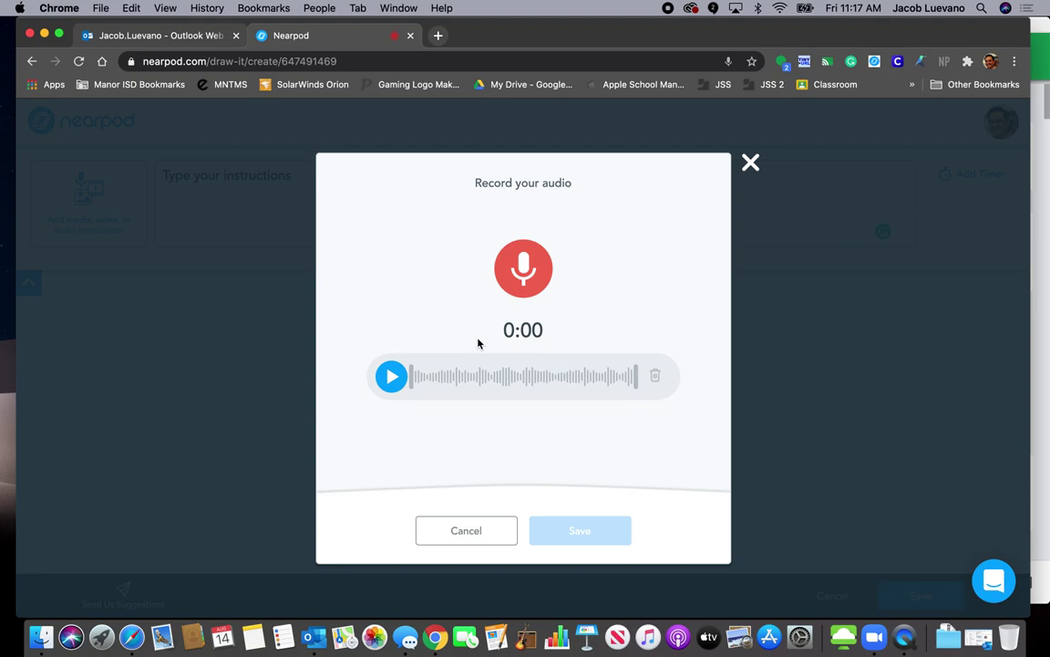
pyautogui.click(526, 270)
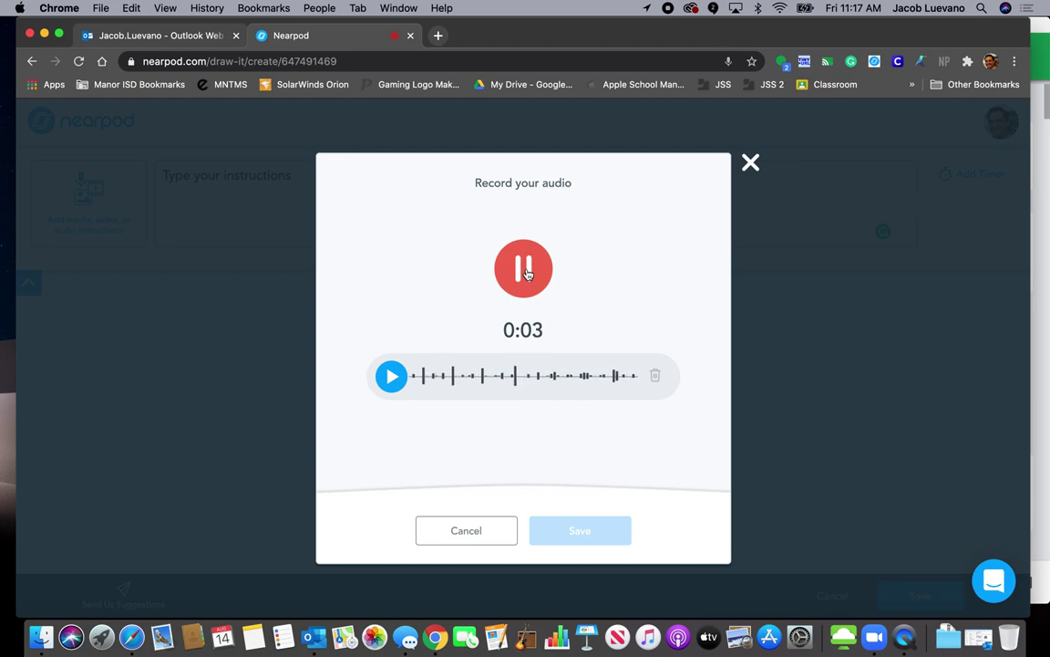
pyautogui.click(525, 271)
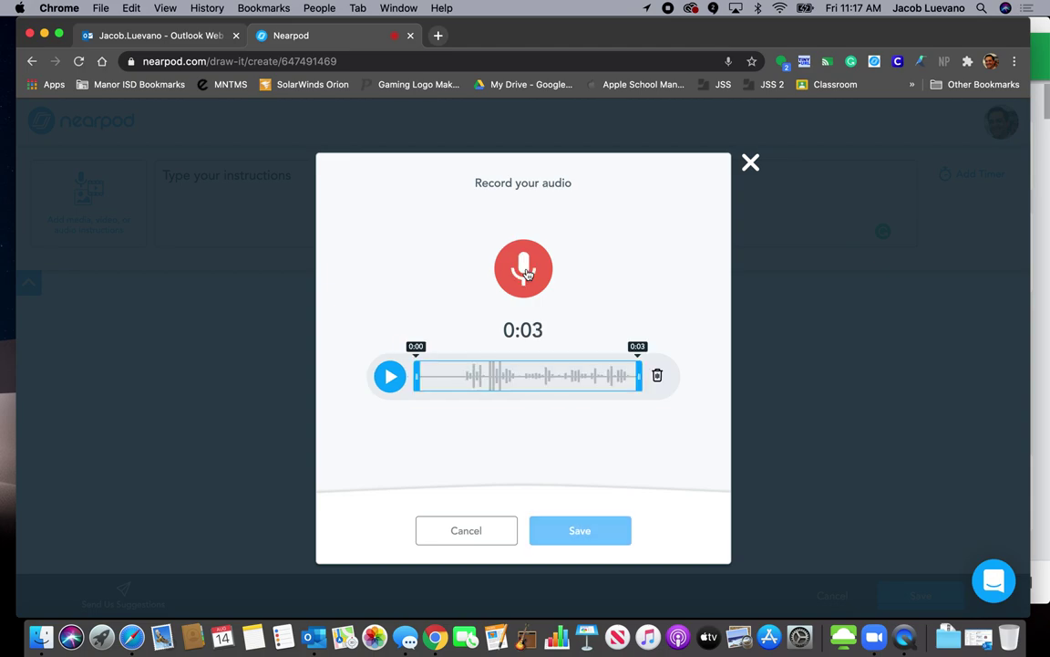
pyautogui.click(577, 528)
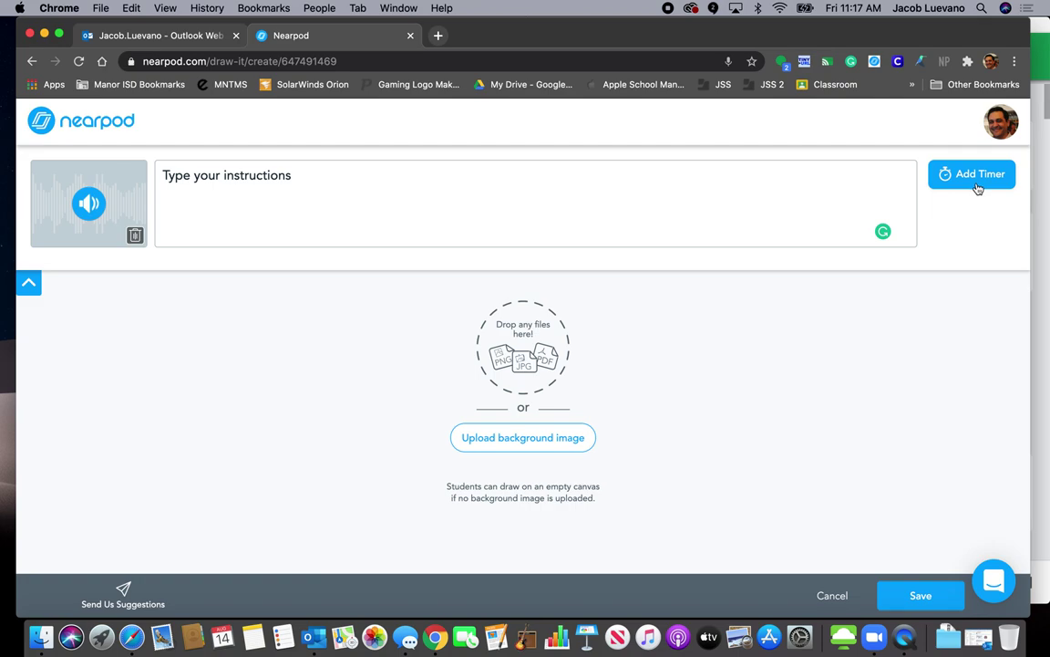
# Set a blank 13 colonies outline map from image search as the background and save.
pyautogui.click(525, 437)
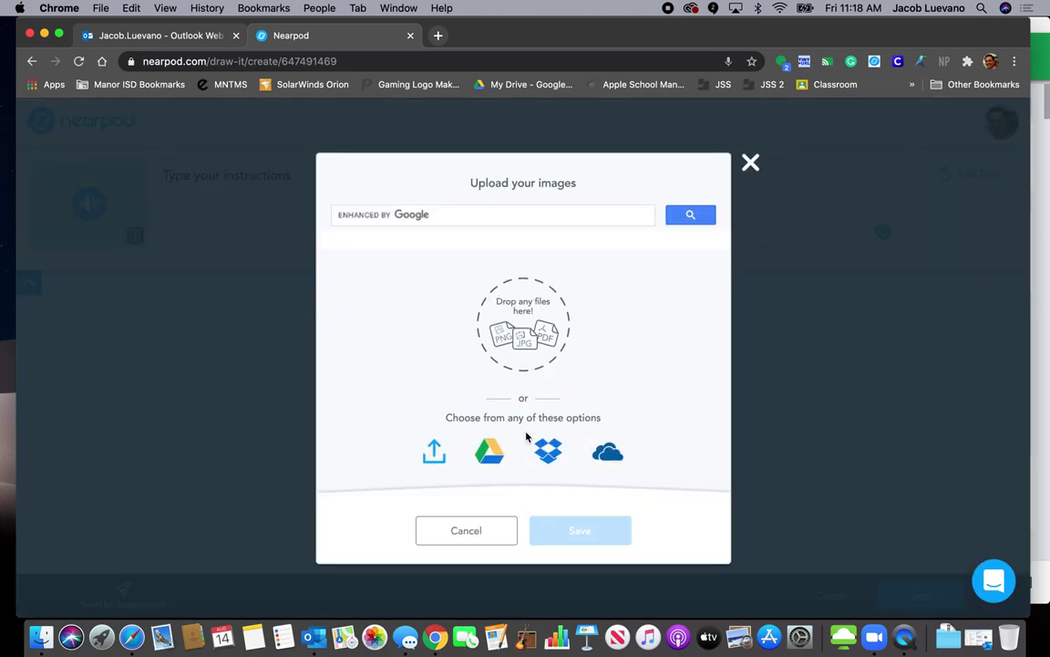
pyautogui.click(541, 215)
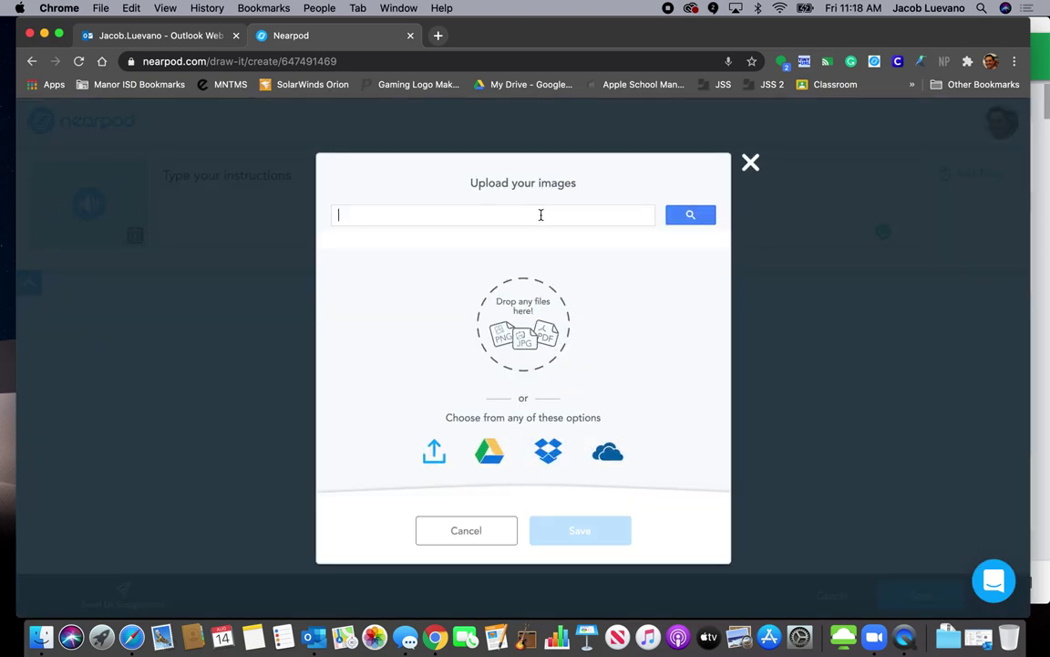
pyautogui.write('13 colonies')
pyautogui.click(686, 216)
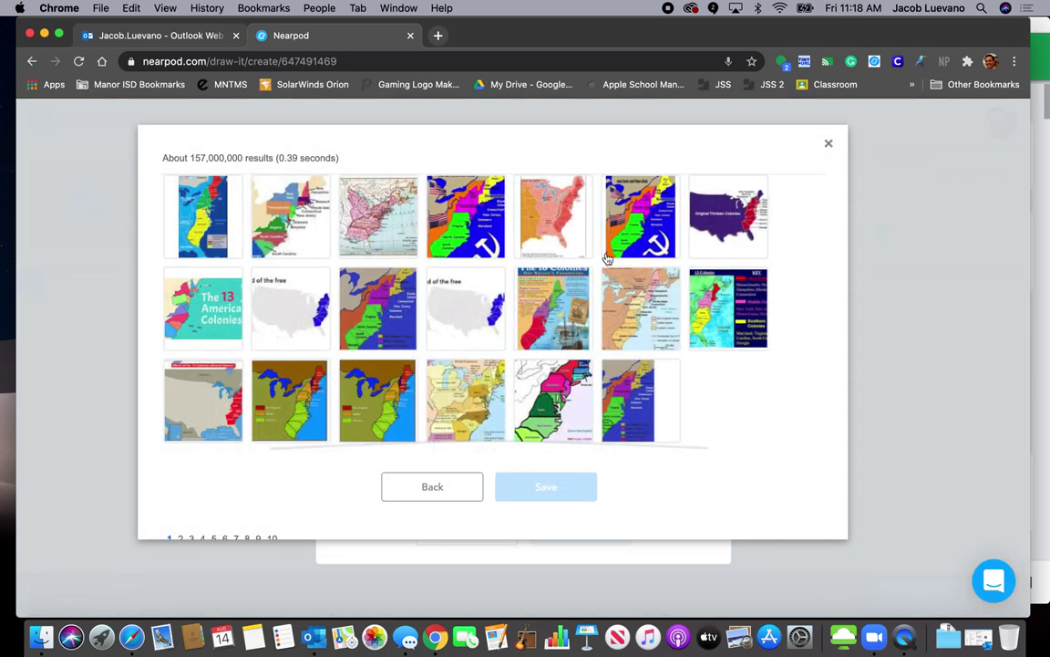
pyautogui.click(436, 490)
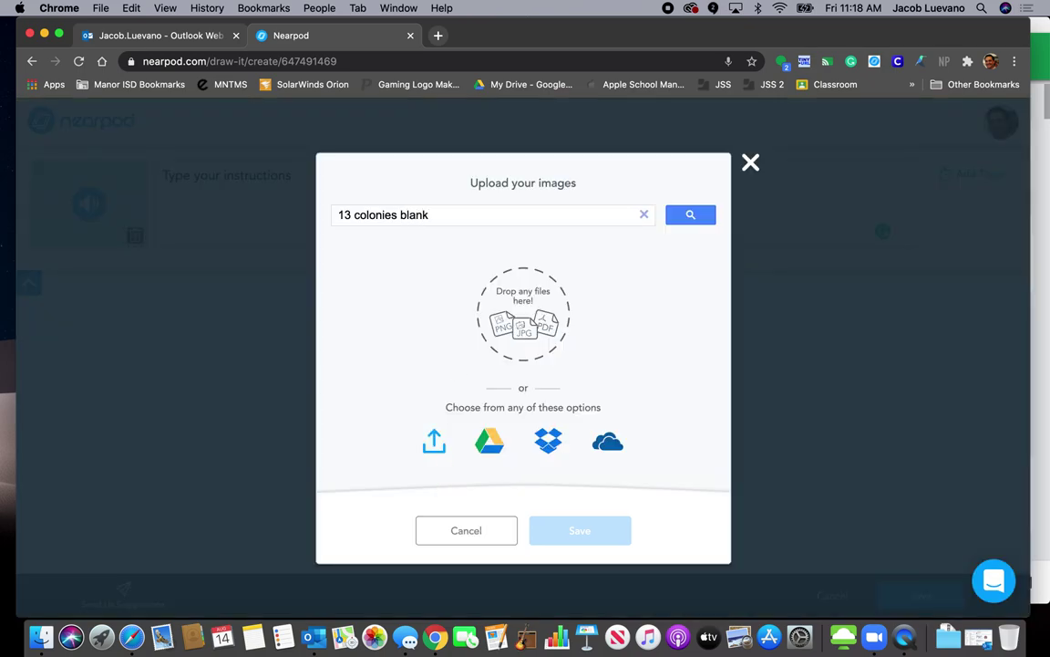
pyautogui.press('Return')
pyautogui.click(203, 308)
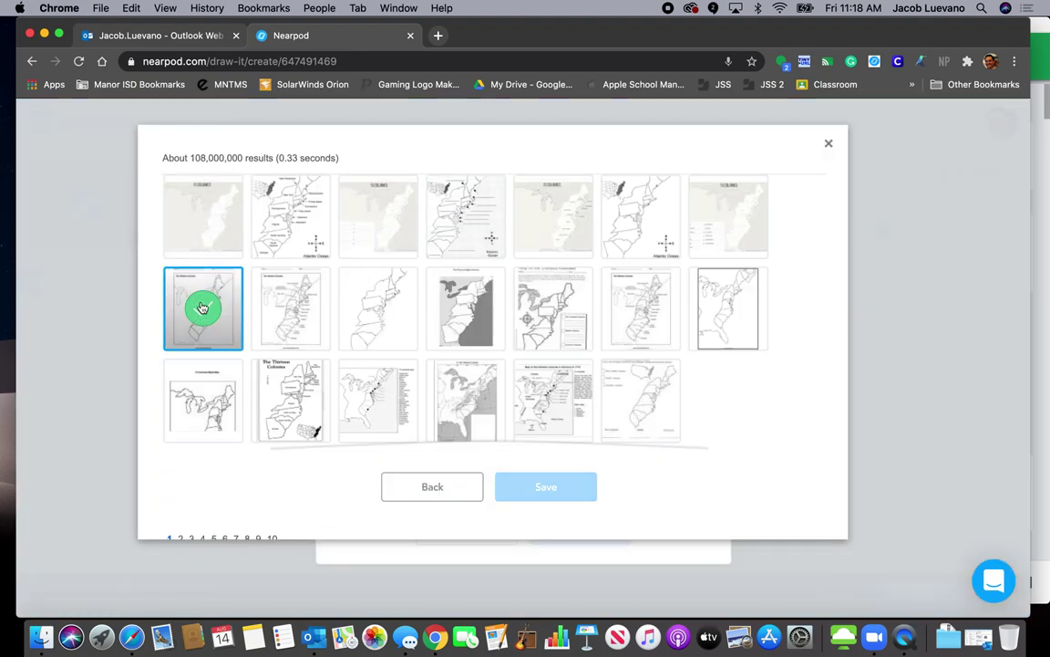
pyautogui.click(519, 486)
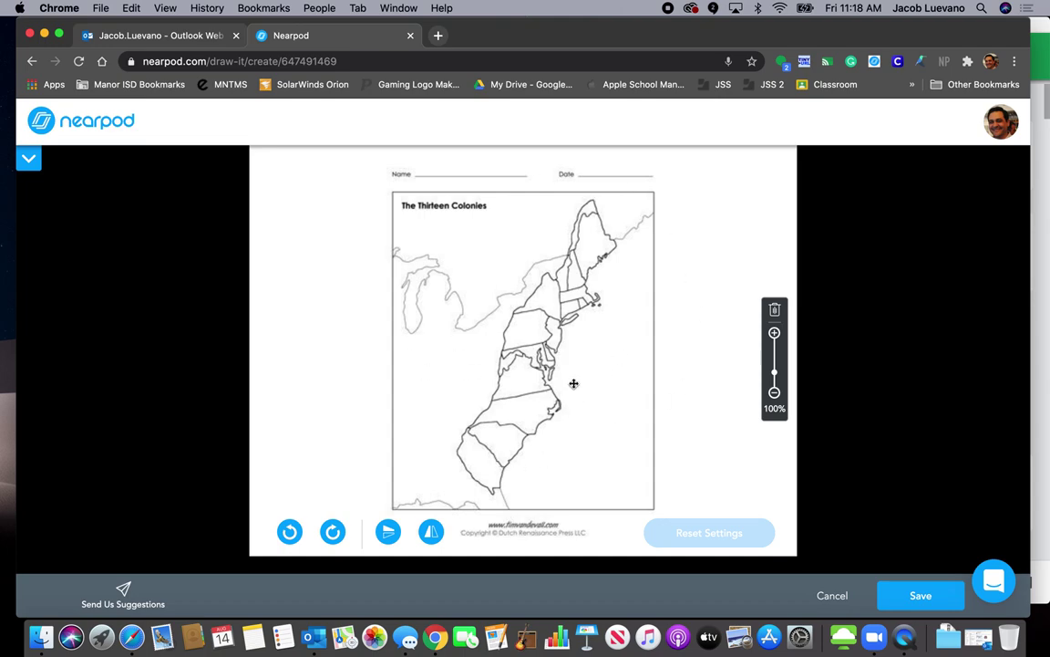
pyautogui.click(901, 596)
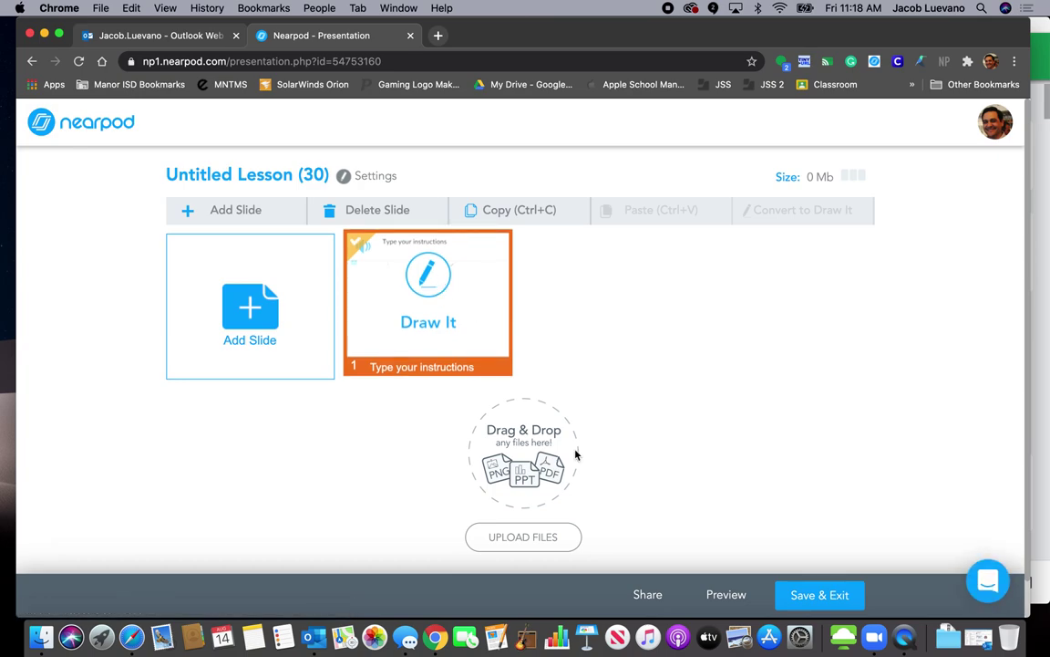
# Preview the slide as a student, pause the audio instructions, and collapse the instructions panel.
pyautogui.click(725, 594)
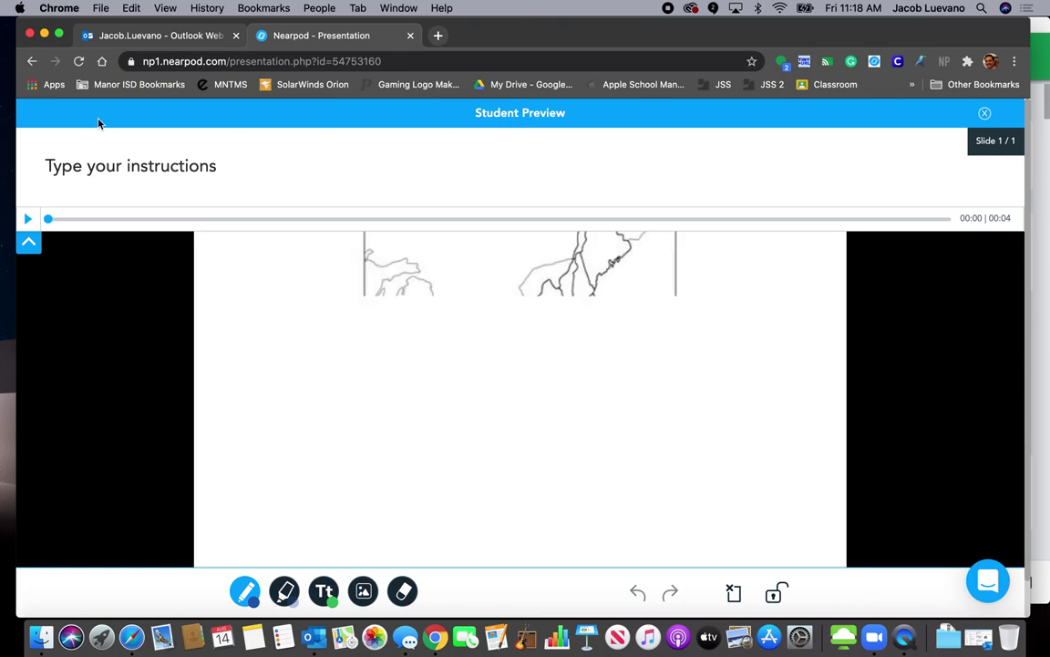
pyautogui.click(29, 222)
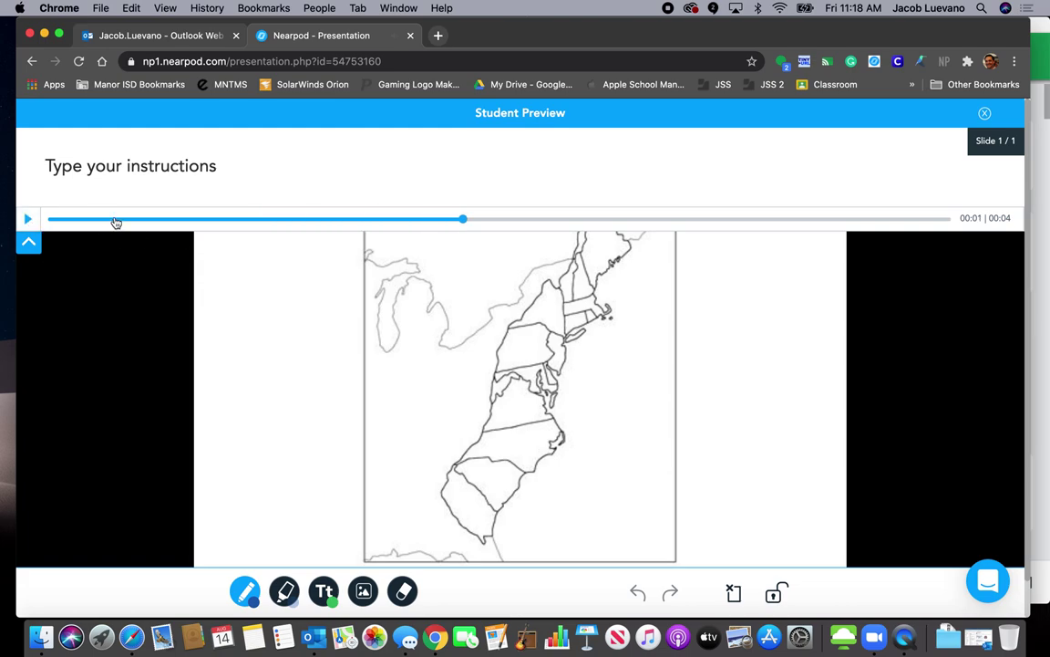
pyautogui.scroll(-1, 27, 242)
pyautogui.click(27, 245)
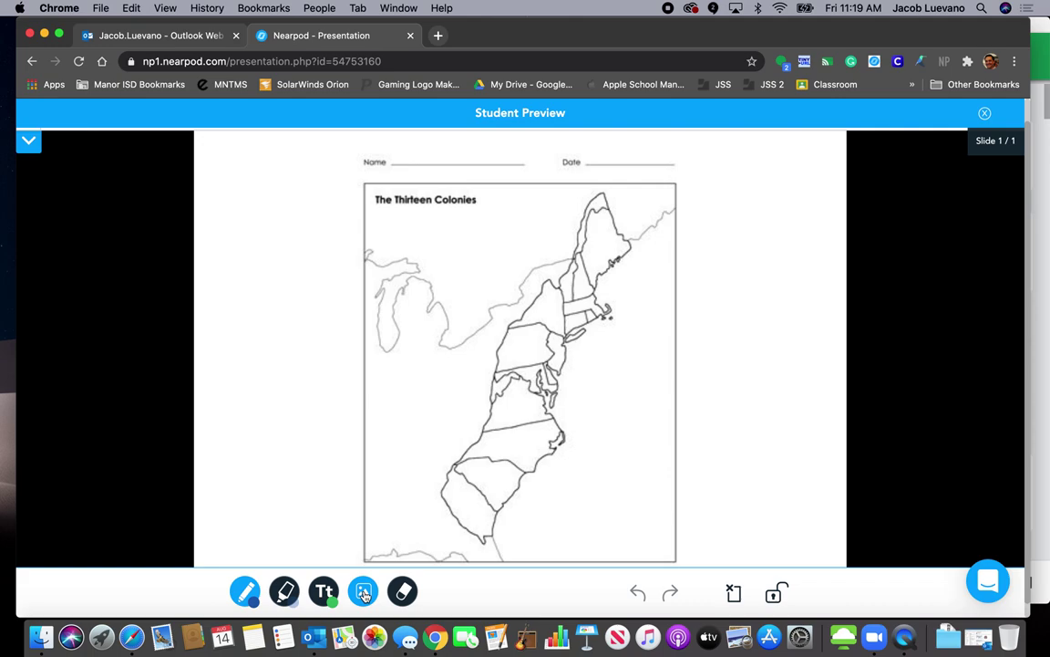
# Insert the North Carolina sunset photo from an image search and shrink it to a thumbnail.
pyautogui.click(363, 593)
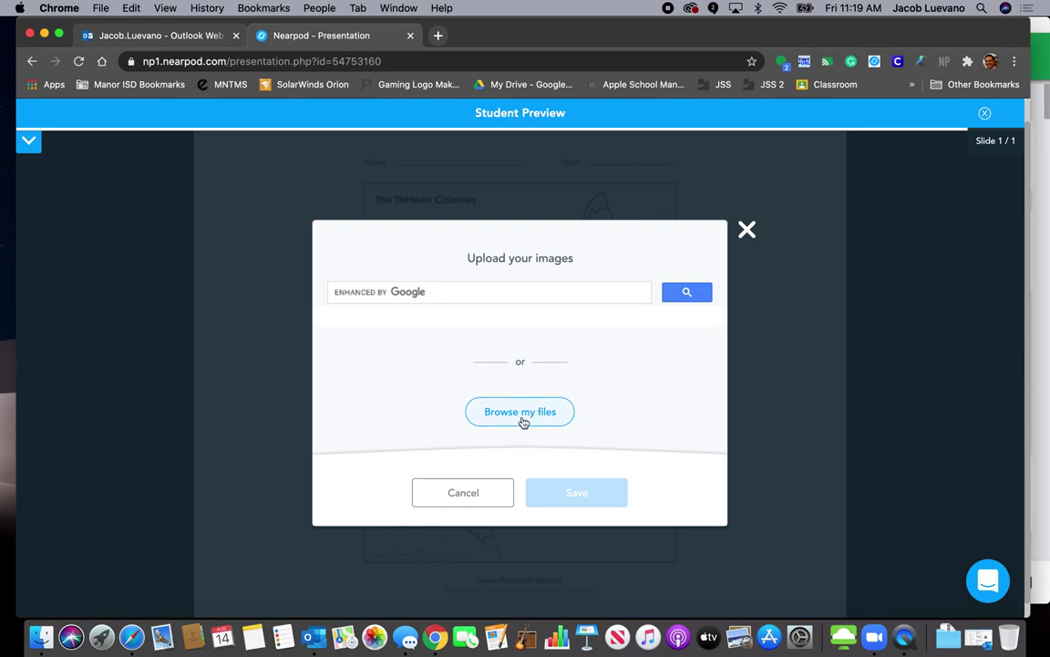
pyautogui.click(525, 288)
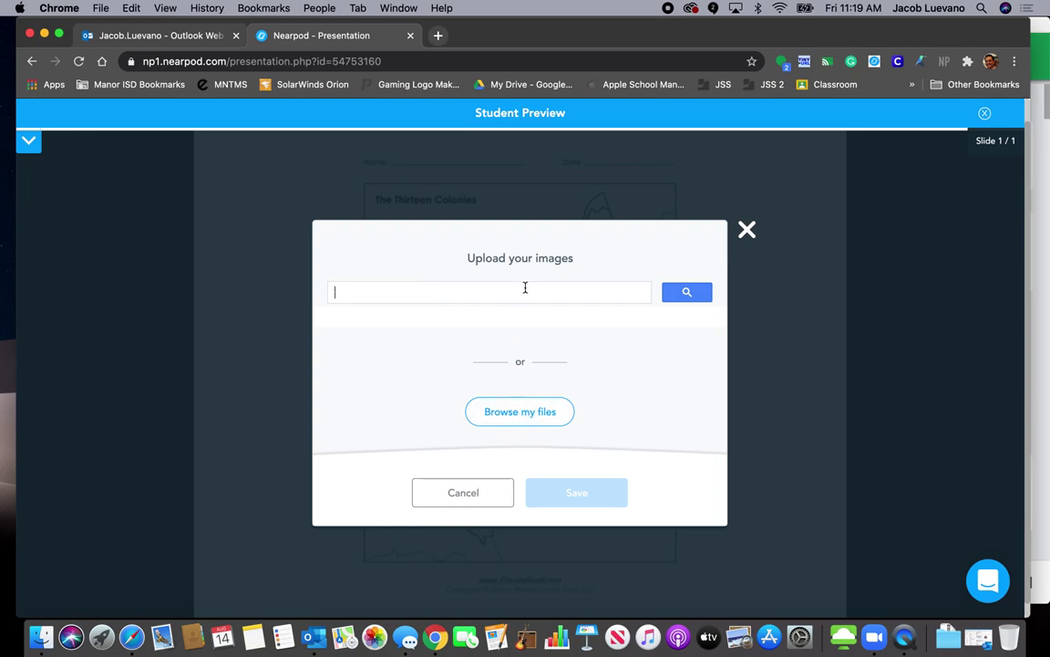
pyautogui.write('north ')
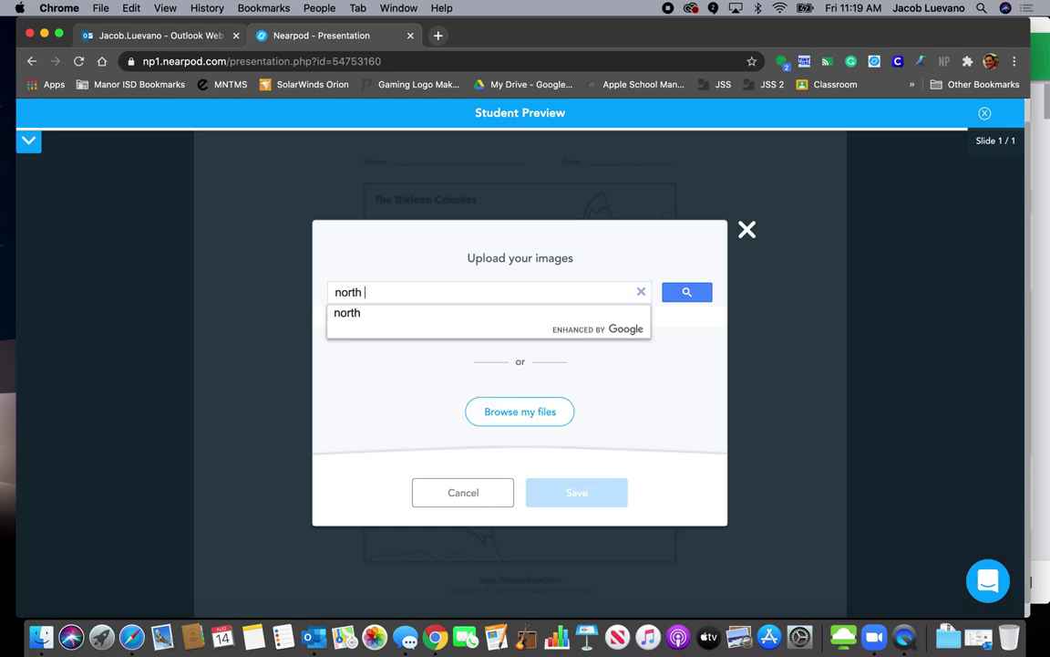
pyautogui.write('carolina')
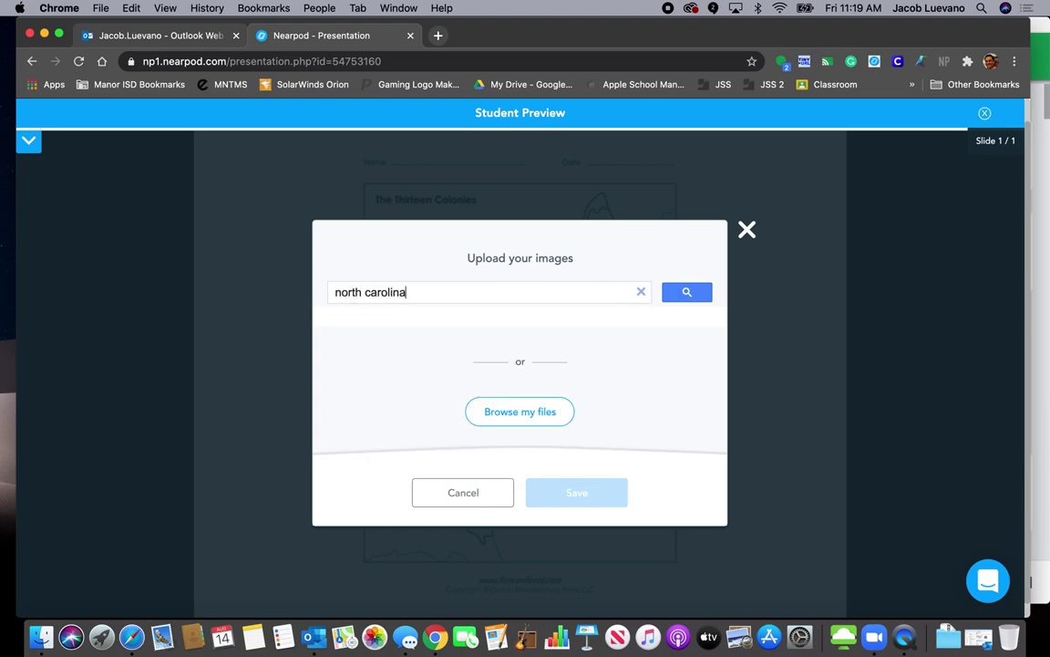
pyautogui.press('Return')
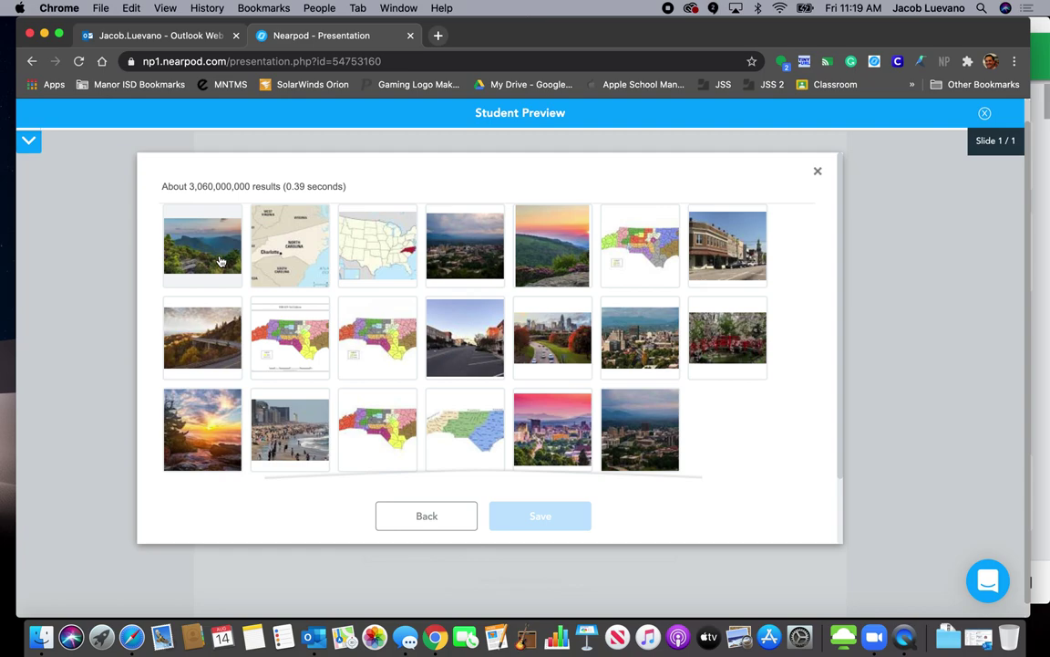
pyautogui.click(186, 238)
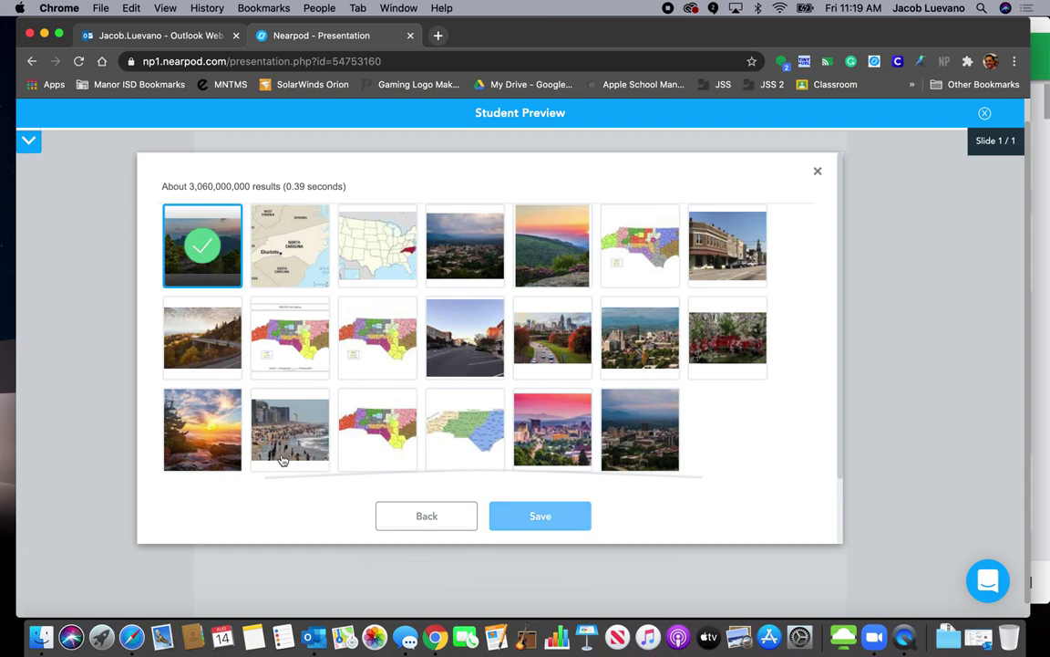
pyautogui.click(203, 424)
pyautogui.click(545, 524)
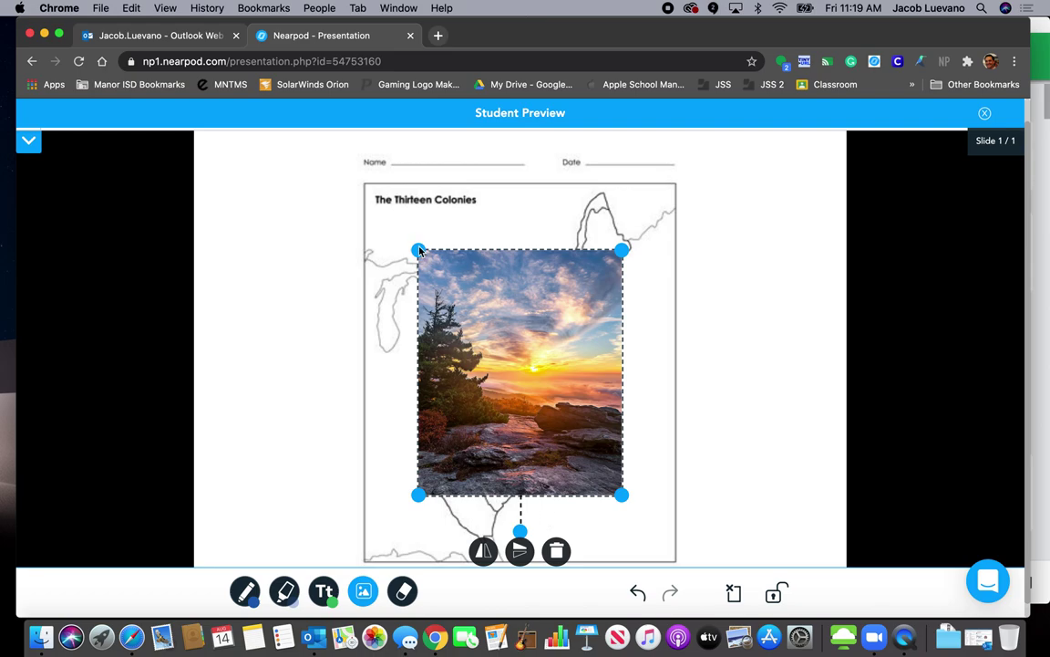
pyautogui.moveTo(418, 250)
pyautogui.mouseDown()
pyautogui.moveTo(613, 437)
pyautogui.moveTo(704, 406)
pyautogui.mouseUp()
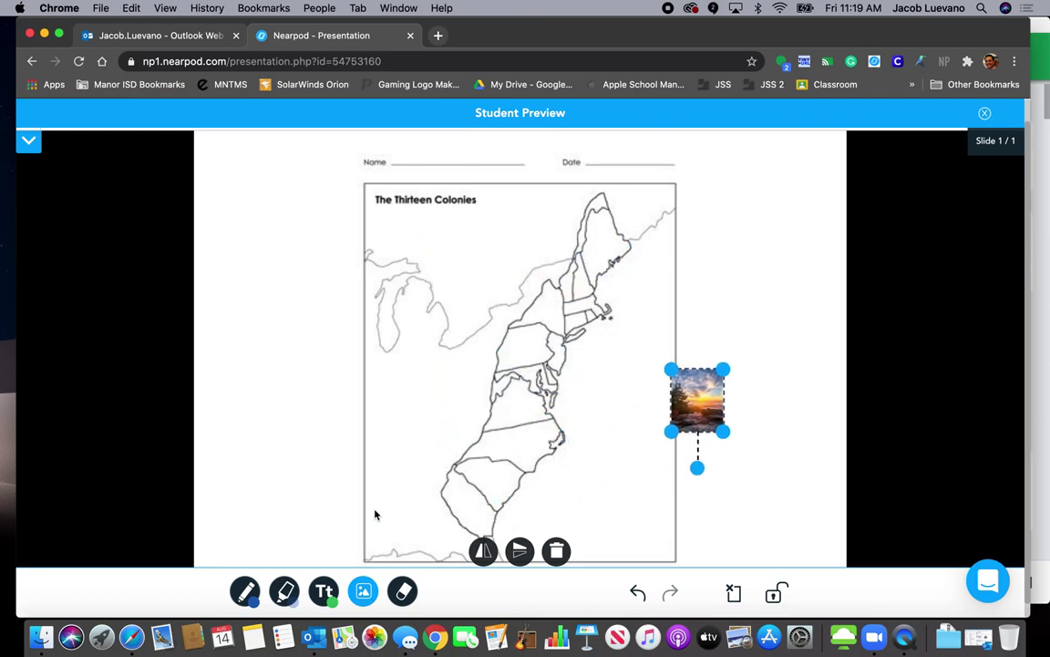
# Add an enlarged orange 'North Carolina' text label beside the state's coast.
pyautogui.click(323, 591)
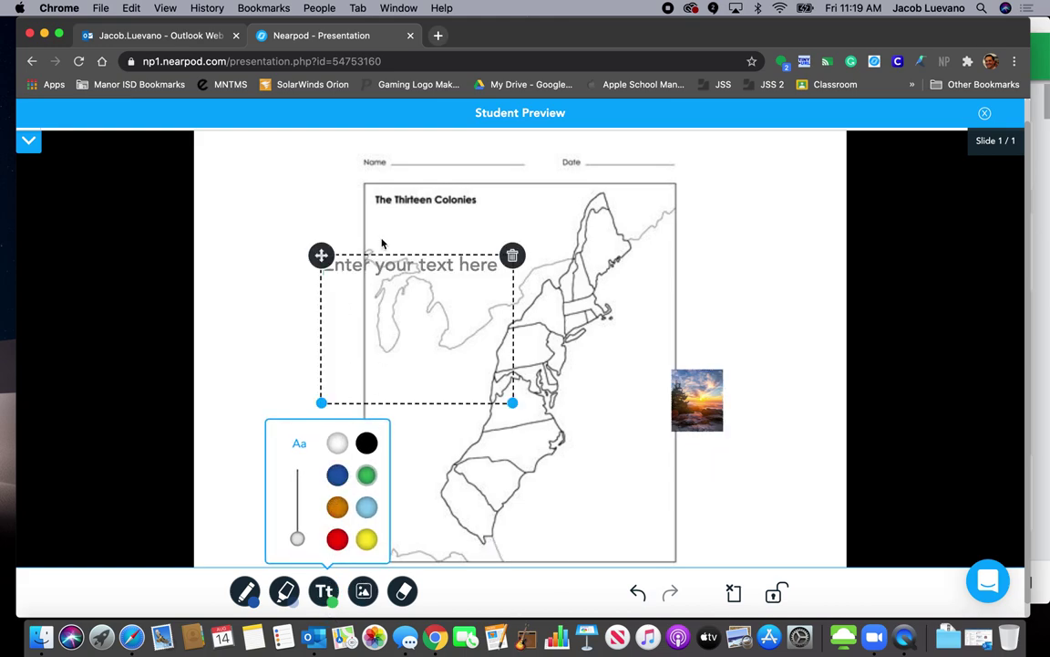
pyautogui.write('North Ca')
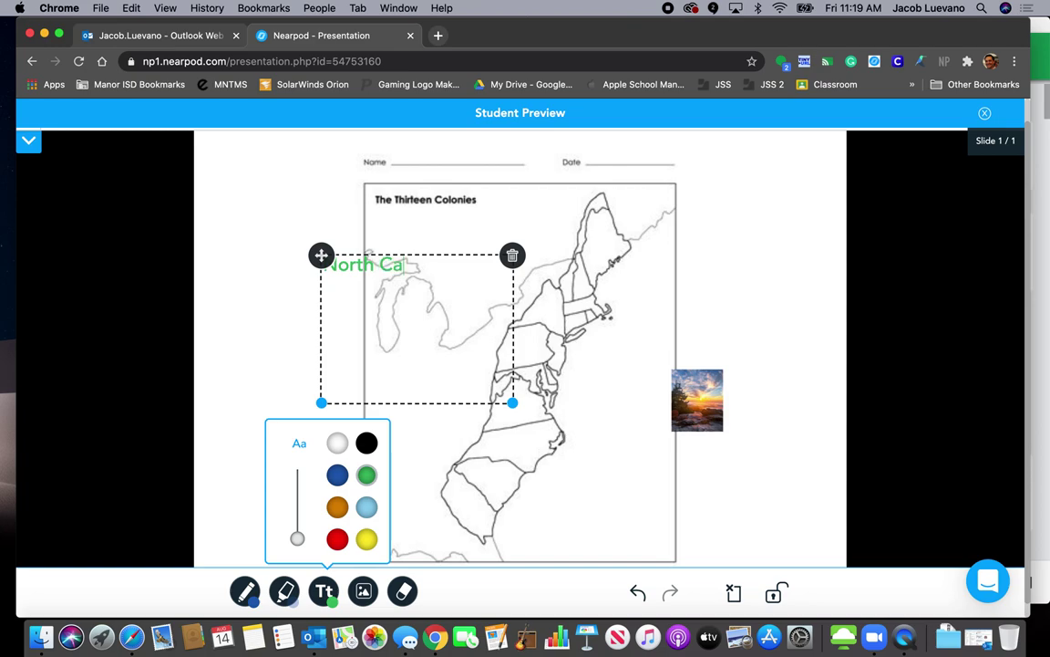
pyautogui.write('rolina')
pyautogui.moveTo(321, 256)
pyautogui.mouseDown()
pyautogui.moveTo(552, 347)
pyautogui.moveTo(526, 430)
pyautogui.moveTo(544, 370)
pyautogui.mouseUp()
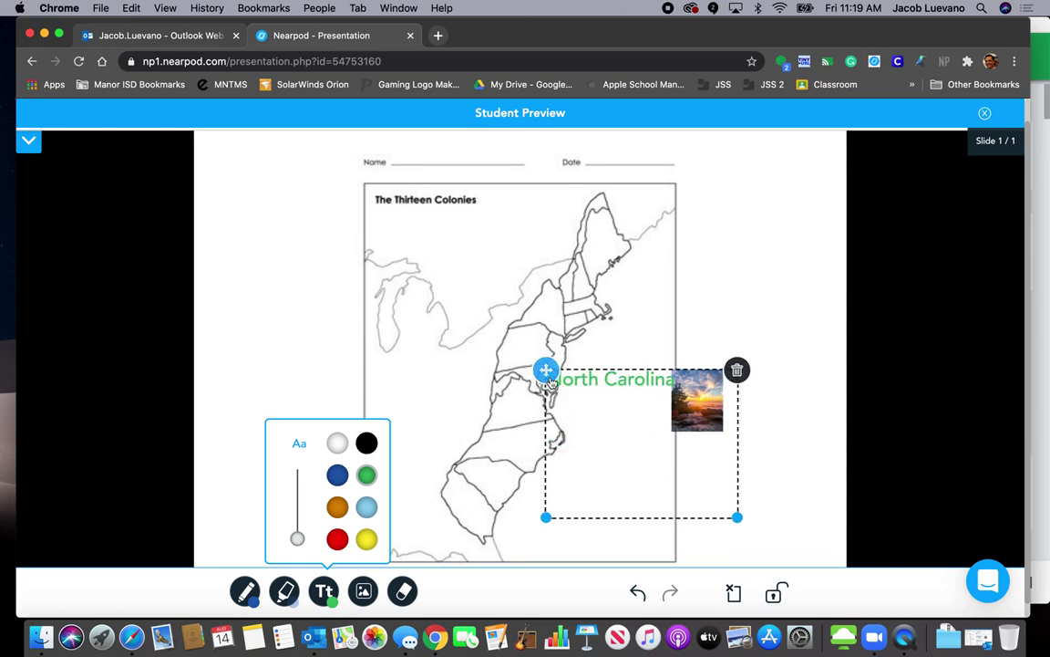
pyautogui.moveTo(544, 516)
pyautogui.mouseDown()
pyautogui.moveTo(546, 384)
pyautogui.moveTo(560, 496)
pyautogui.moveTo(553, 470)
pyautogui.moveTo(559, 481)
pyautogui.mouseUp()
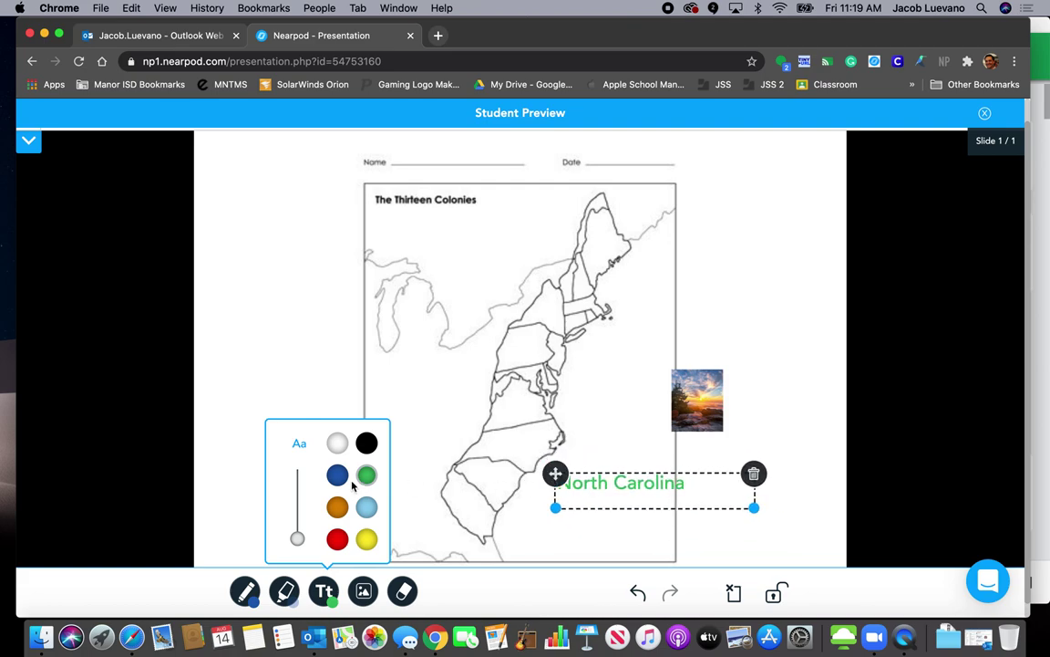
pyautogui.moveTo(297, 539)
pyautogui.mouseDown()
pyautogui.moveTo(297, 525)
pyautogui.moveTo(297, 539)
pyautogui.mouseUp()
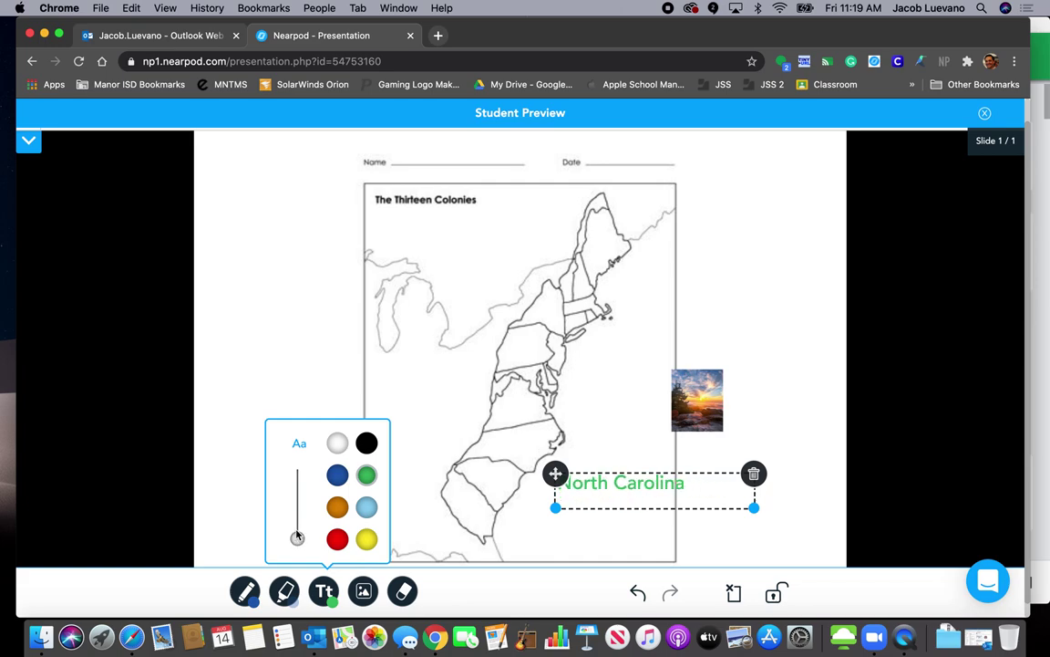
pyautogui.click(337, 507)
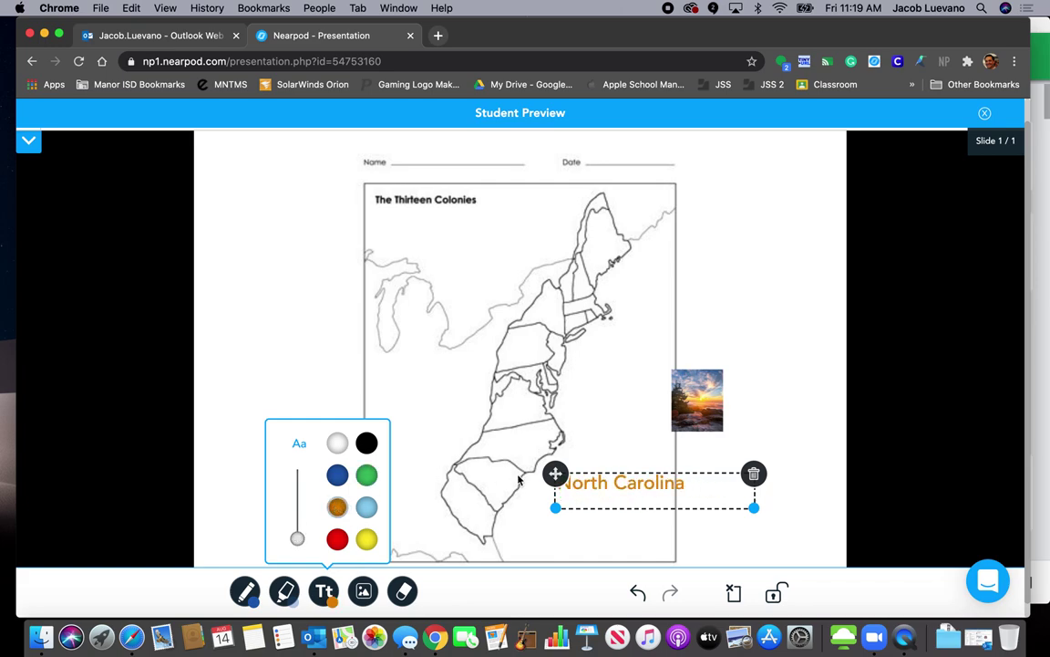
pyautogui.moveTo(556, 473); pyautogui.dragTo(538, 447)
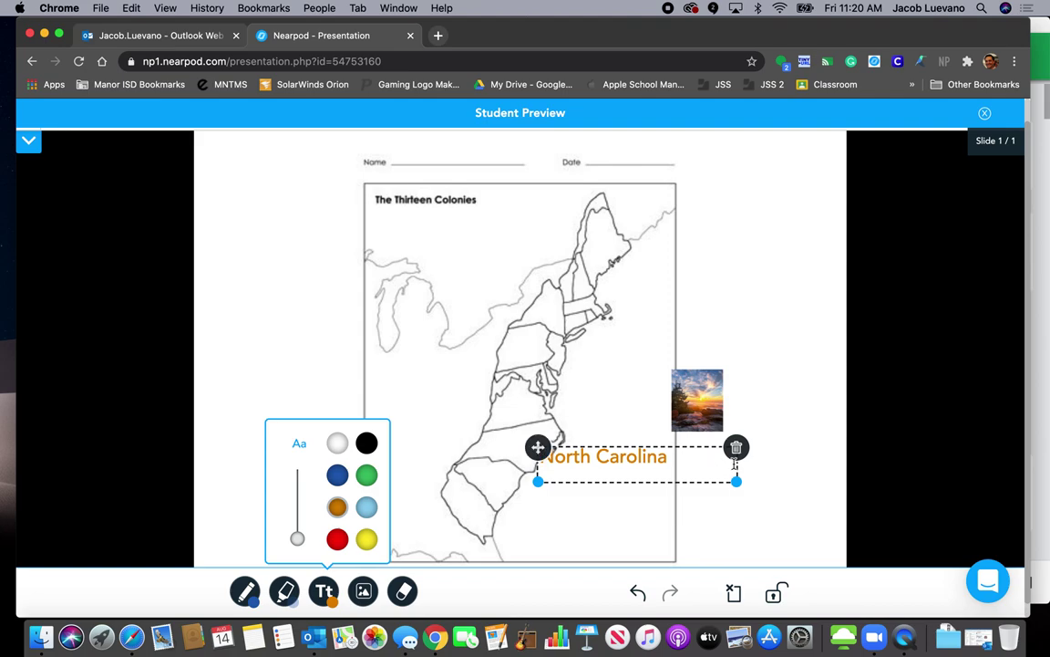